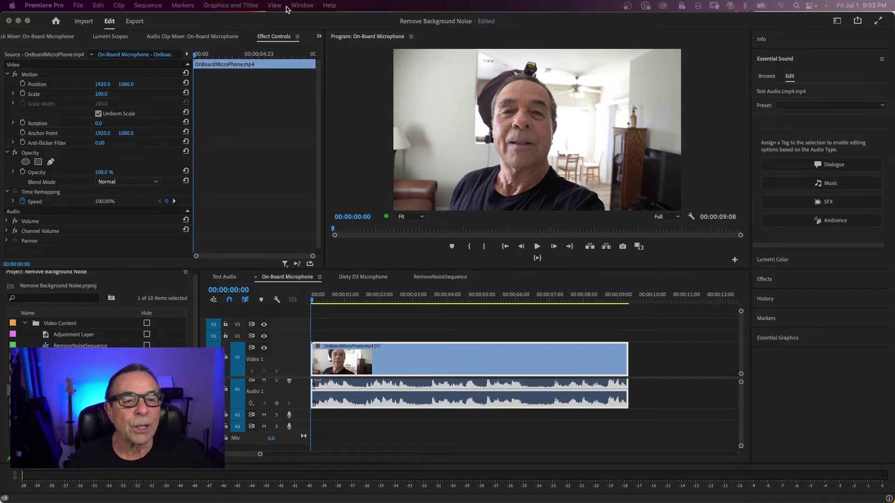
Switch Premiere Pro to the Audio workspace
{"action": "left_click", "coordinate": [302, 5]}
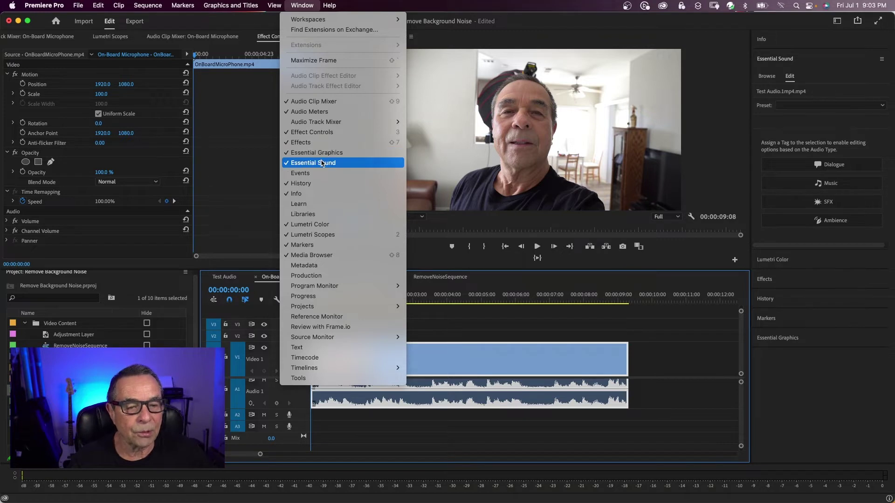
{"action": "key", "text": "Escape"}
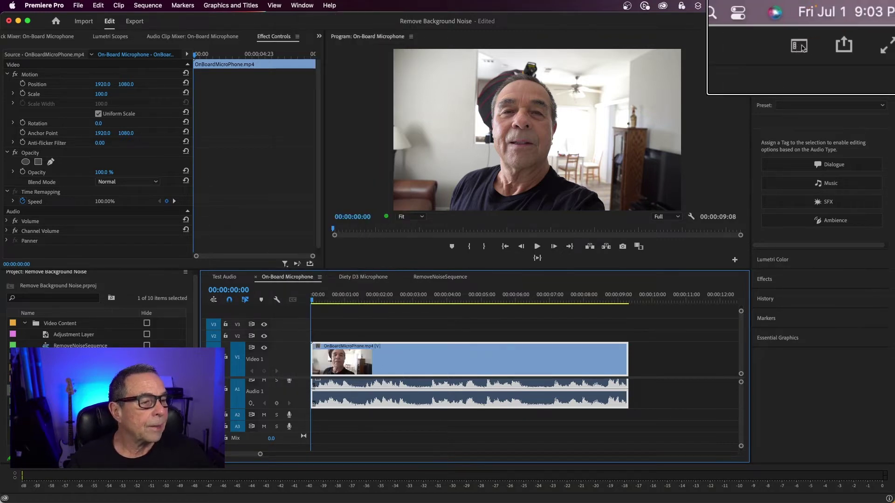
{"action": "left_click", "coordinate": [837, 22]}
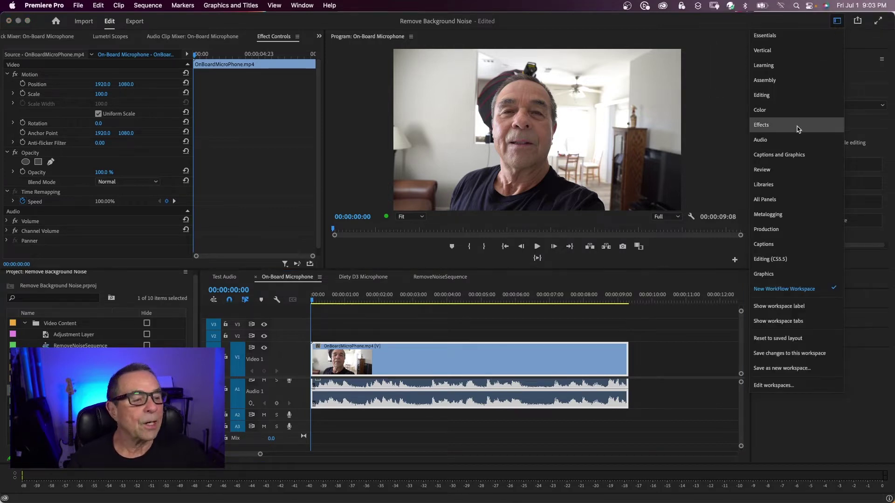
{"action": "left_click", "coordinate": [792, 140]}
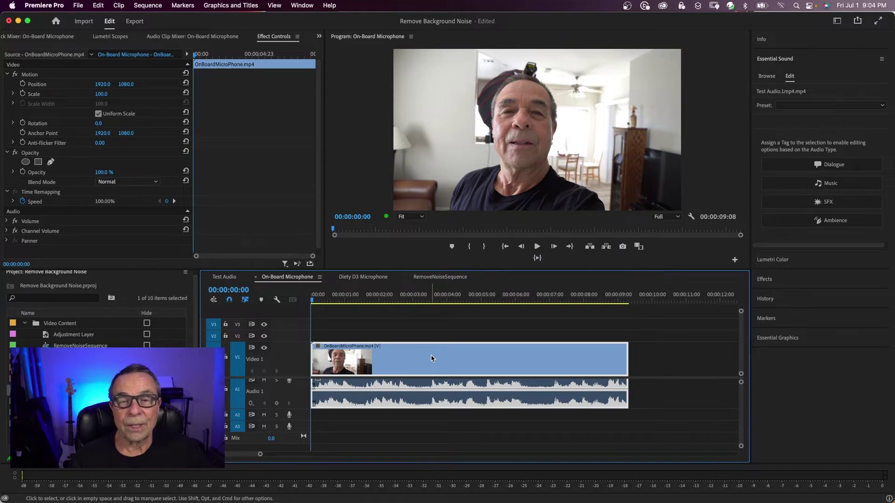
Play the clip through, then tag its audio as Dialogue in Essential Sound
{"action": "key", "text": "space"}
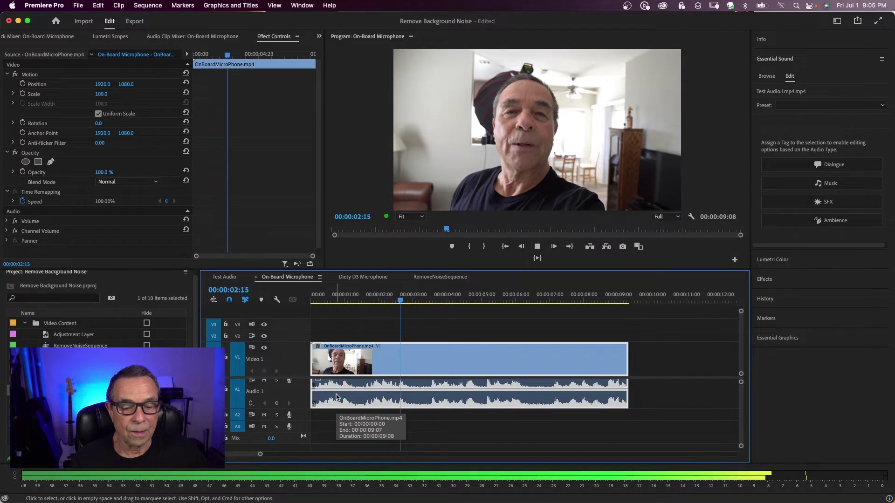
{"action": "key", "text": "XF86AudioRaiseVolume"}
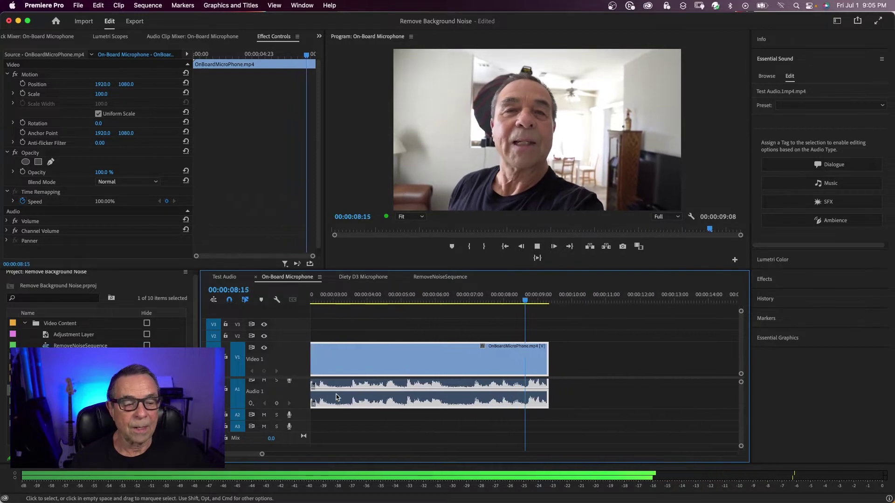
{"action": "key", "text": "Home"}
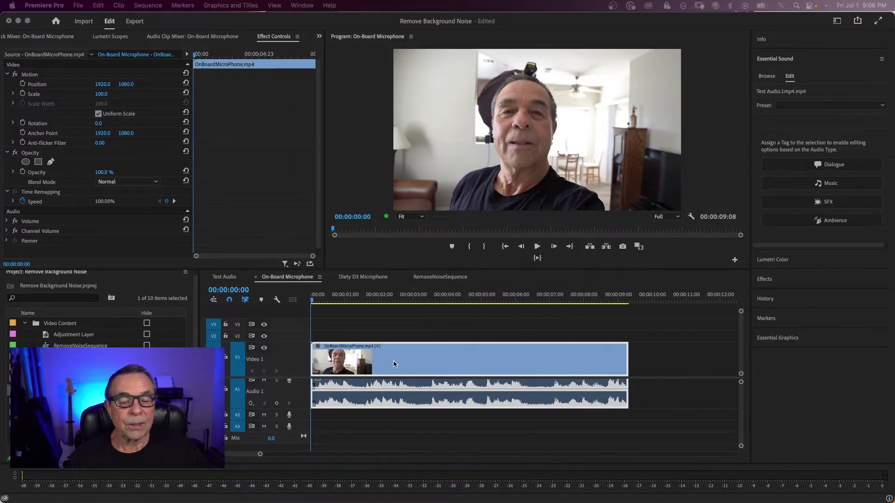
{"action": "left_click", "coordinate": [385, 386]}
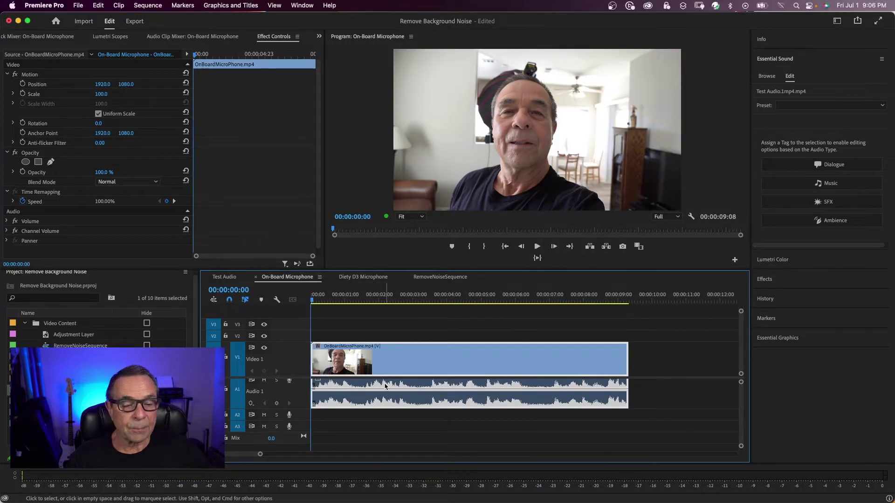
{"action": "left_click", "coordinate": [827, 167]}
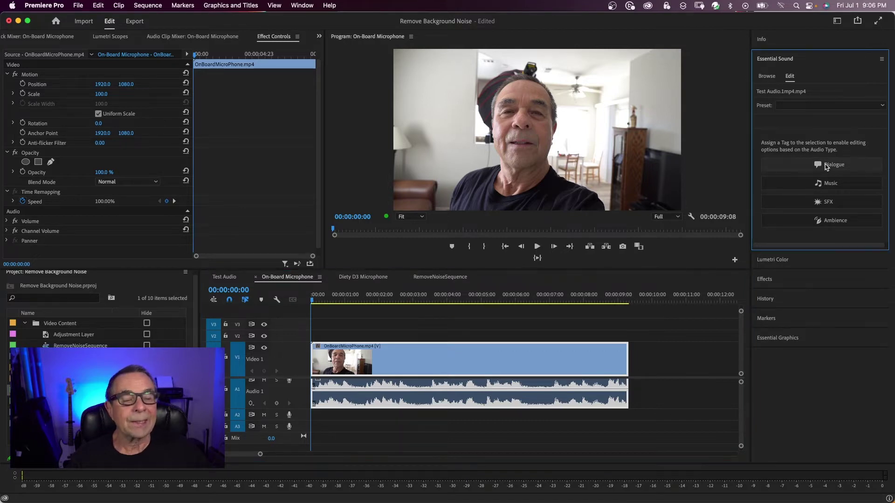
{"action": "left_click", "coordinate": [399, 358]}
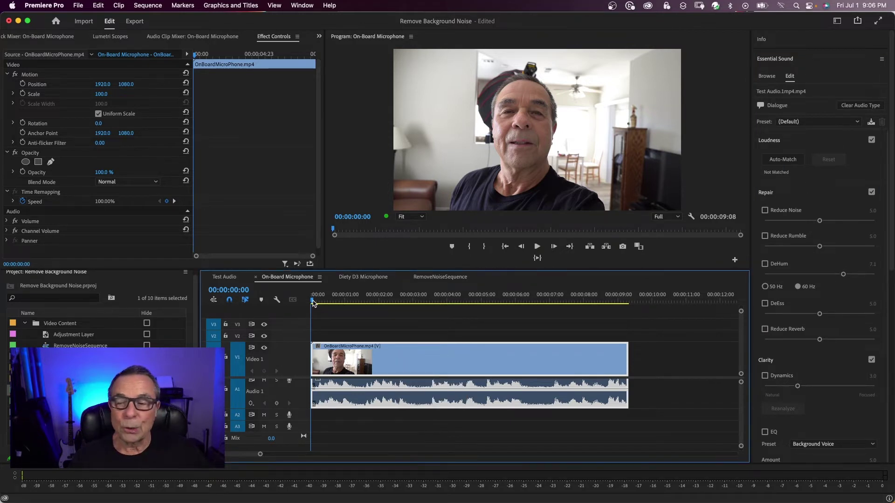
Mark an in point at 00:00:03:12 and an out point at 00:00:06:08
{"action": "left_click_drag", "start_coordinate": [312, 302], "coordinate": [370, 296]}
{"action": "key", "text": "space"}
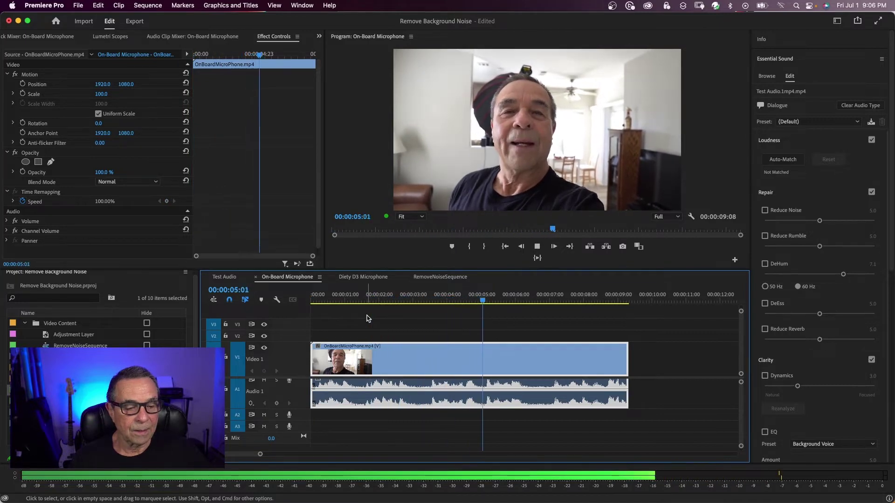
{"action": "left_click", "coordinate": [430, 301]}
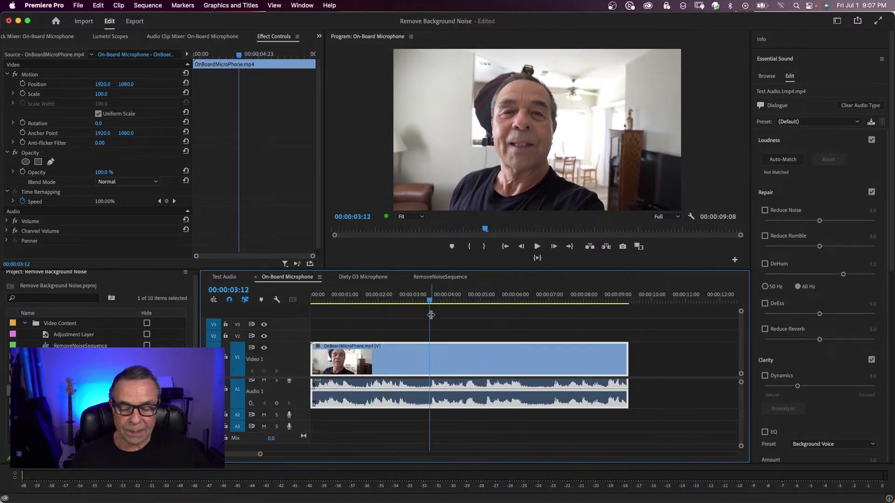
{"action": "key", "text": "i"}
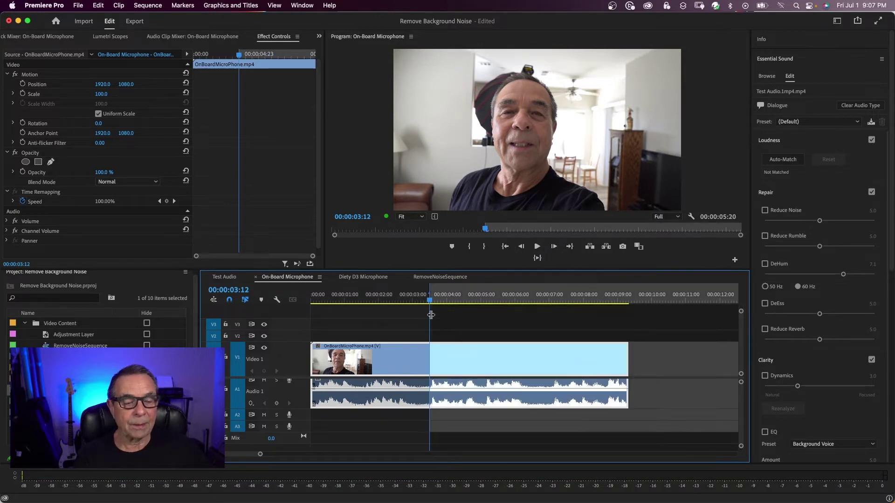
{"action": "left_click_drag", "start_coordinate": [433, 302], "coordinate": [527, 308]}
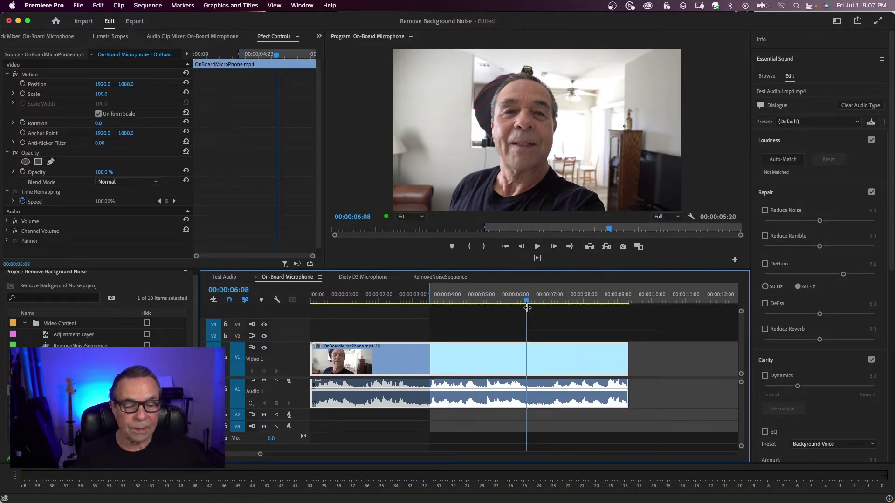
{"action": "key", "text": "o"}
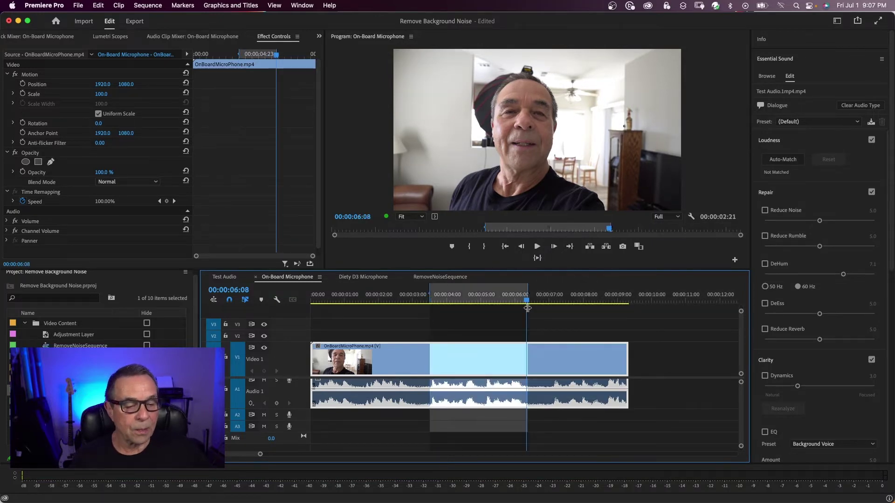
{"action": "left_click", "coordinate": [734, 259]}
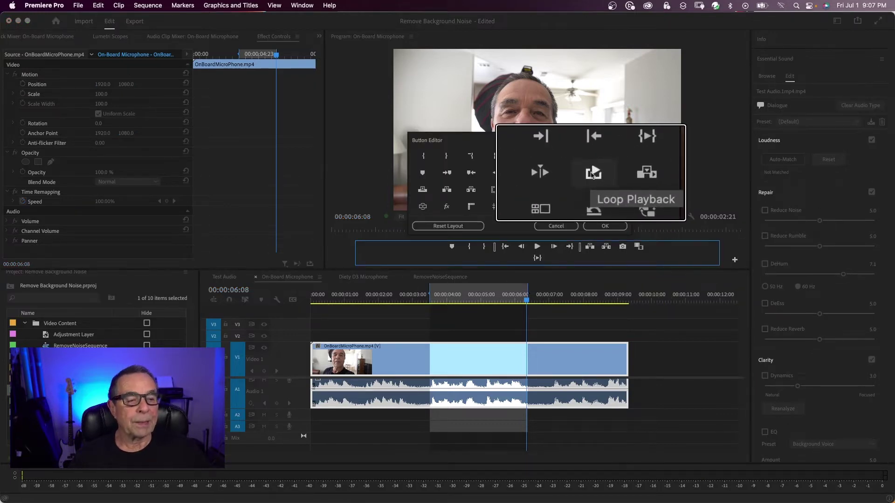
Add Loop Playback to the Program Monitor buttons, enable it, and loop the marked range
{"action": "left_click_drag", "start_coordinate": [592, 172], "coordinate": [577, 257]}
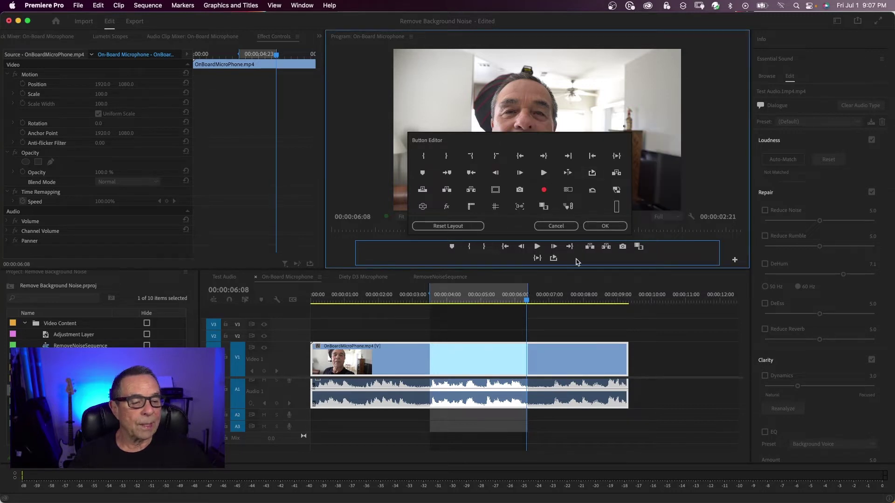
{"action": "left_click", "coordinate": [605, 225]}
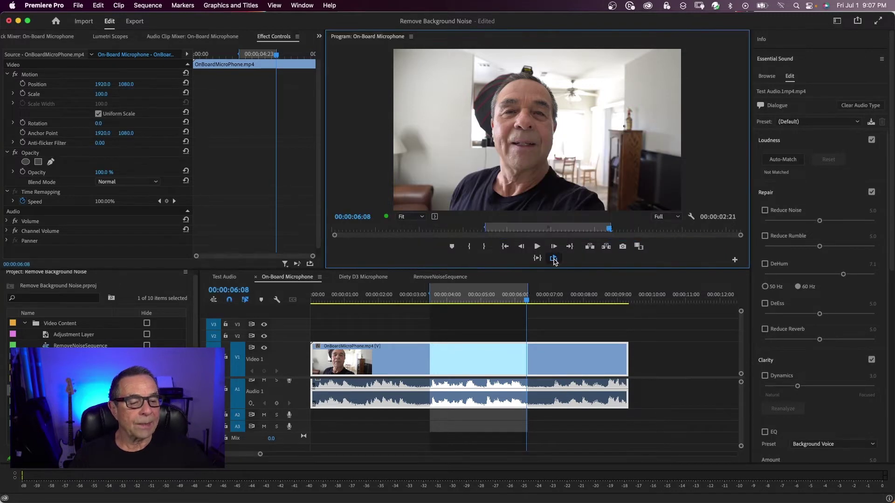
{"action": "left_click", "coordinate": [553, 258]}
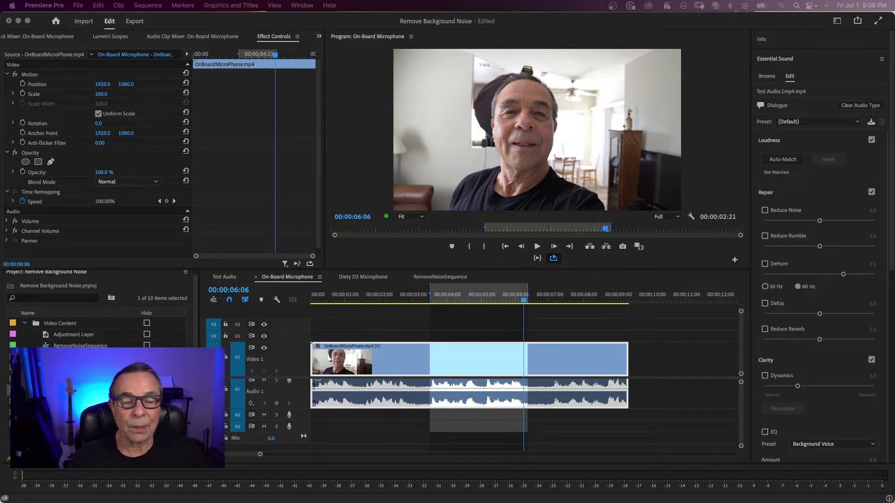
{"action": "left_click", "coordinate": [451, 369]}
{"action": "key", "text": "space"}
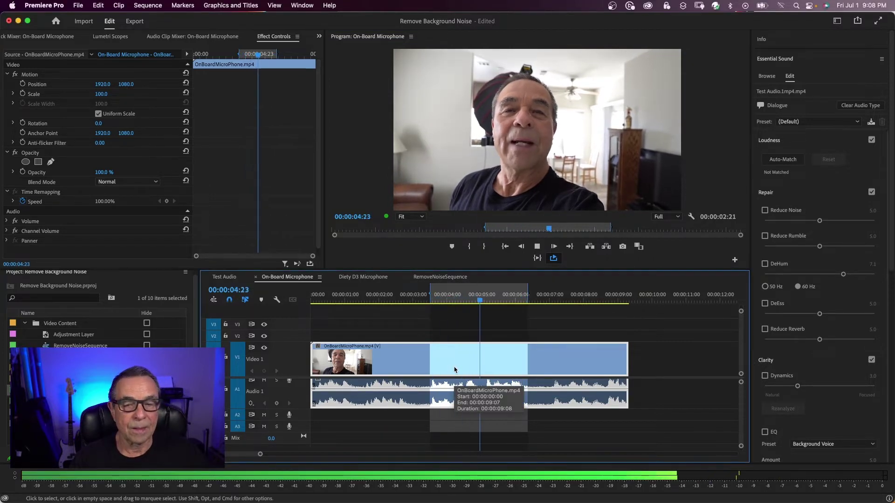
{"action": "key", "text": "space"}
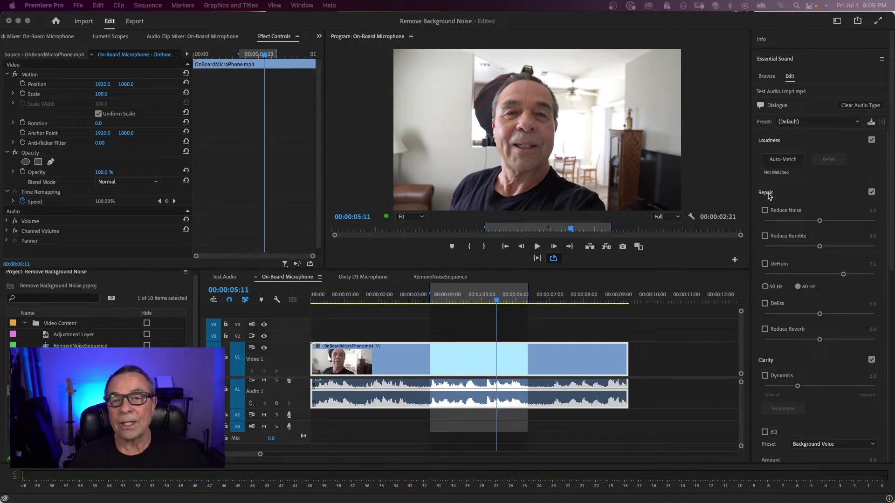
Enable Reduce Noise under Repair in the Essential Sound panel
{"action": "left_click", "coordinate": [767, 194]}
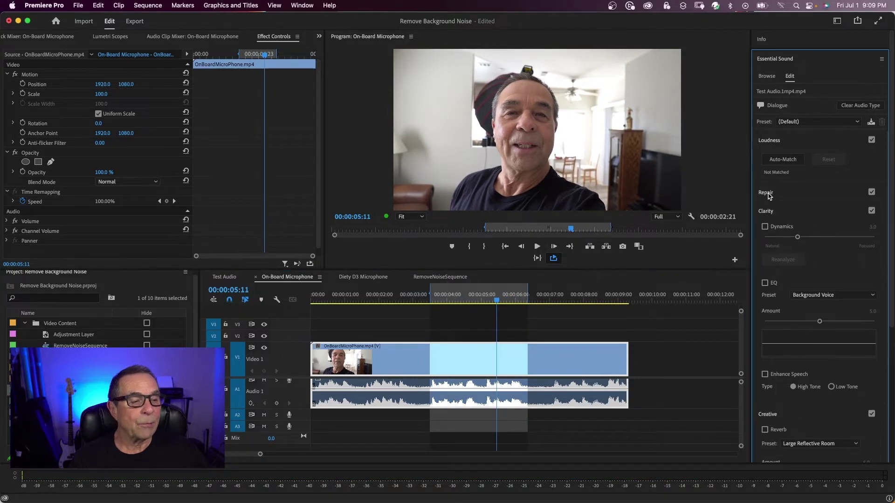
{"action": "left_click", "coordinate": [767, 194]}
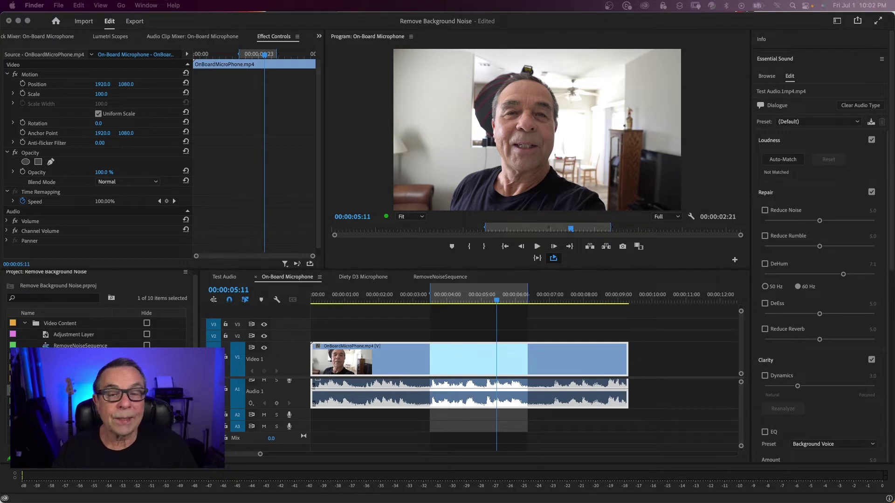
{"action": "left_click", "coordinate": [765, 210]}
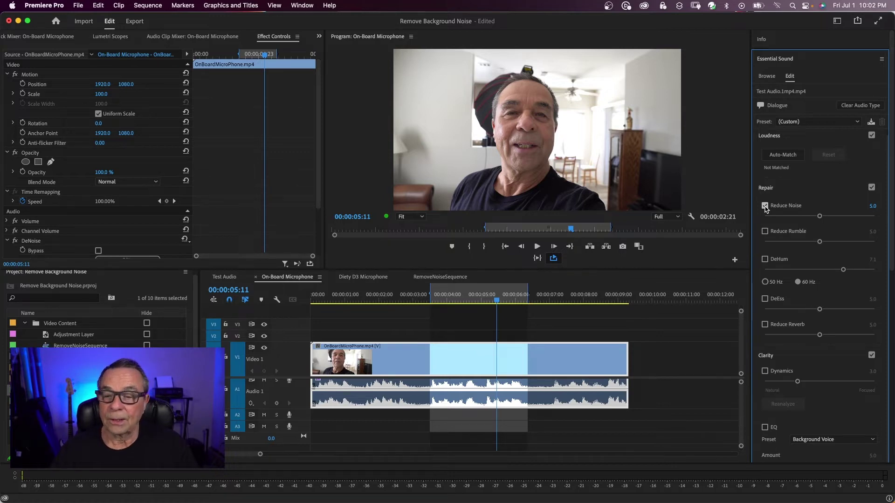
{"action": "key", "text": "space"}
Lower Reduce Noise to 2.9 and switch on Reduce Reverb
{"action": "left_click_drag", "start_coordinate": [819, 215], "coordinate": [856, 222]}
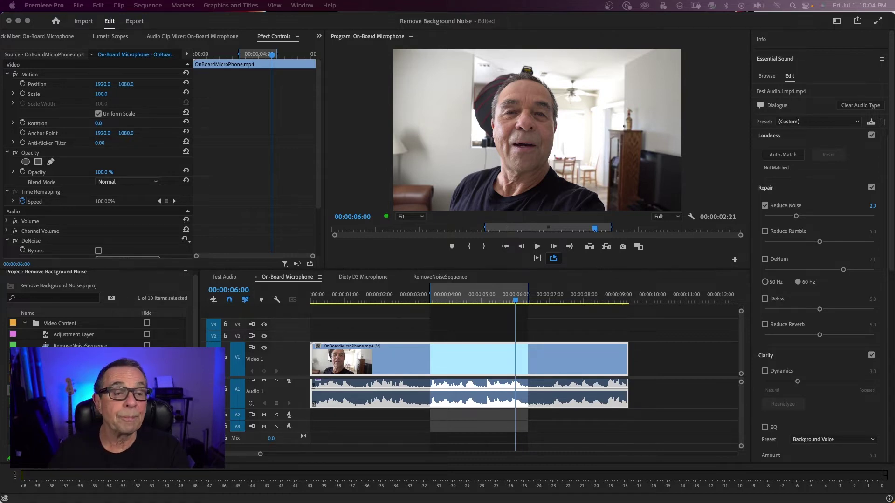
{"action": "left_click", "coordinate": [764, 324]}
{"action": "key", "text": "space"}
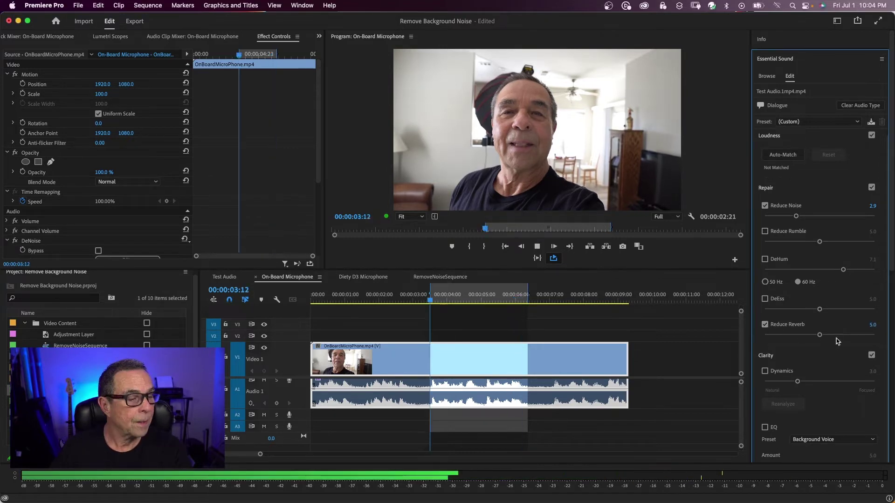
Set Reduce Reverb to 4.8, then enable Reduce Rumble and adjust it to 4.8
{"action": "mouse_move", "coordinate": [819, 335]}
{"action": "left_mouse_down"}
{"action": "mouse_move", "coordinate": [765, 335]}
{"action": "mouse_move", "coordinate": [873, 337]}
{"action": "mouse_move", "coordinate": [804, 336]}
{"action": "mouse_move", "coordinate": [817, 335]}
{"action": "left_mouse_up"}
{"action": "key", "text": "space"}
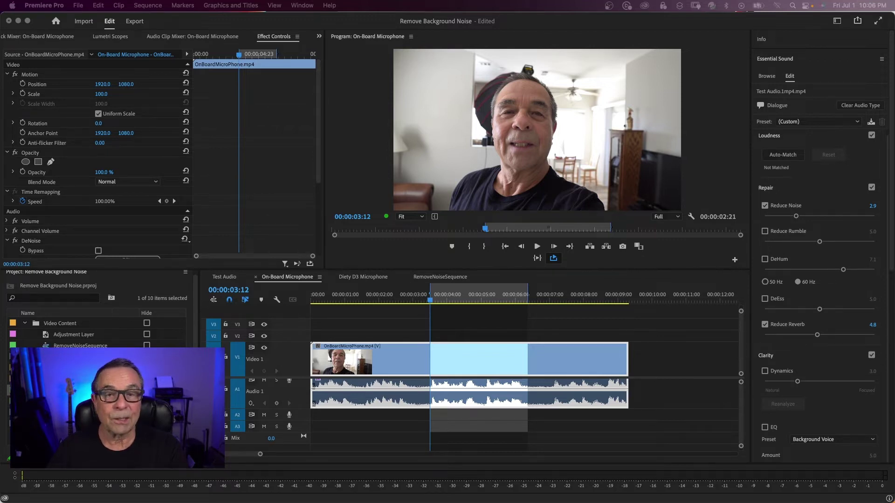
{"action": "key", "text": "space"}
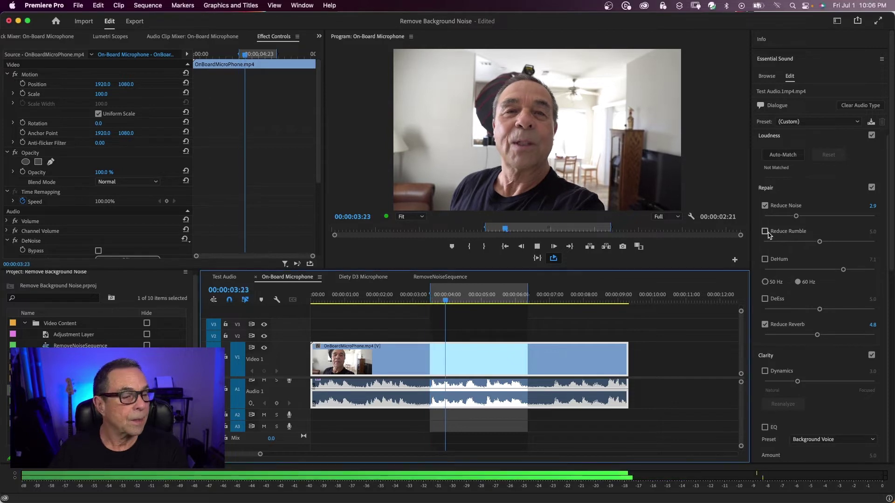
{"action": "left_click", "coordinate": [765, 231]}
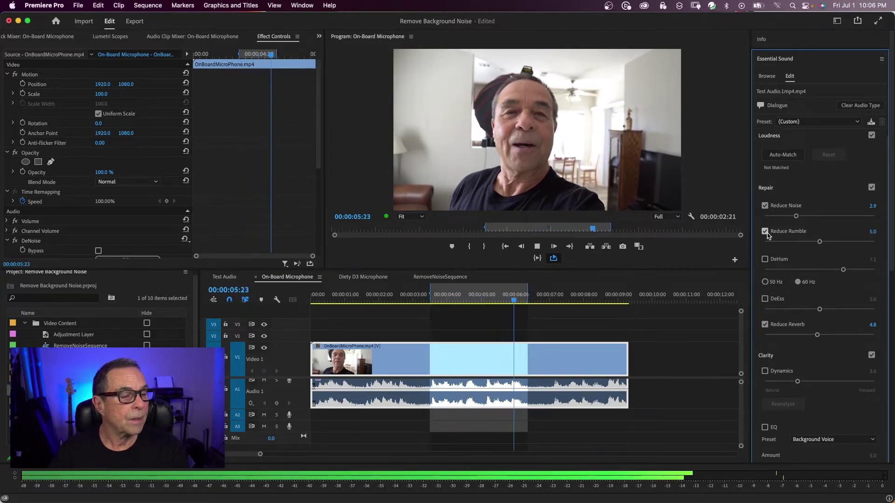
{"action": "left_click", "coordinate": [808, 243]}
{"action": "left_click_drag", "start_coordinate": [808, 243], "coordinate": [817, 243]}
Try DeHum at lower amounts, then uncheck it and stop playback
{"action": "left_click", "coordinate": [765, 259]}
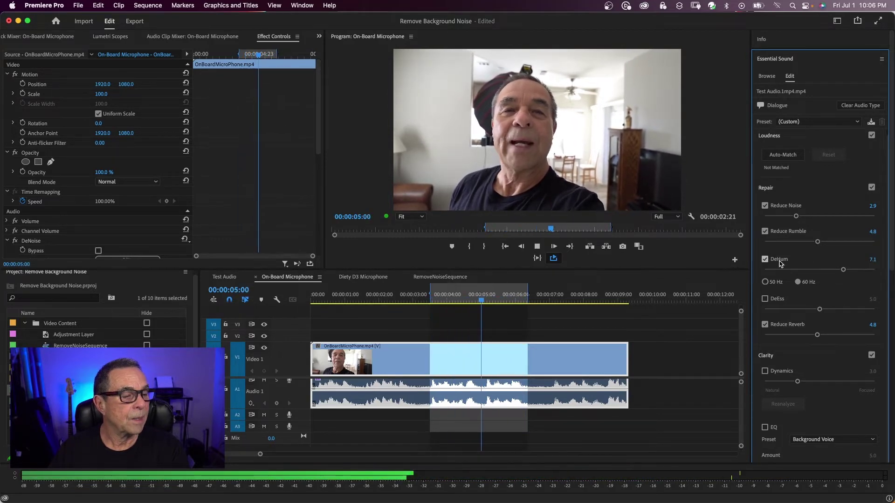
{"action": "left_click", "coordinate": [777, 270]}
{"action": "left_click_drag", "start_coordinate": [779, 271], "coordinate": [770, 269]}
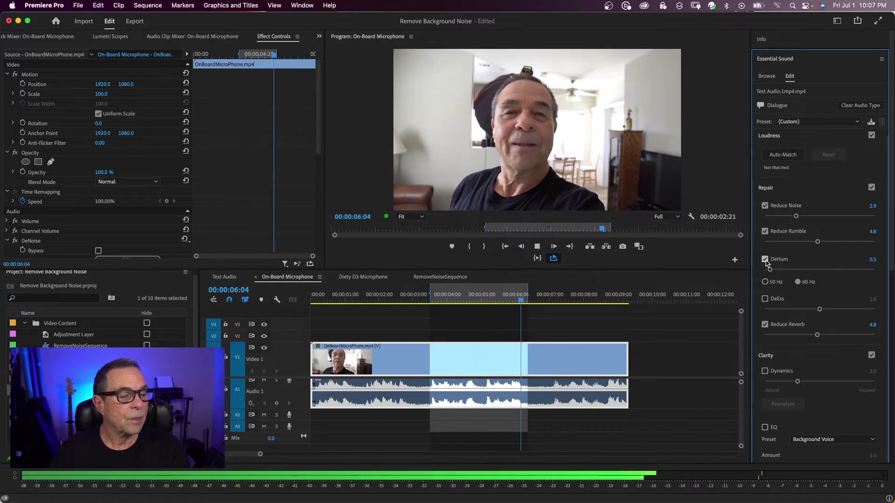
{"action": "left_click", "coordinate": [765, 259]}
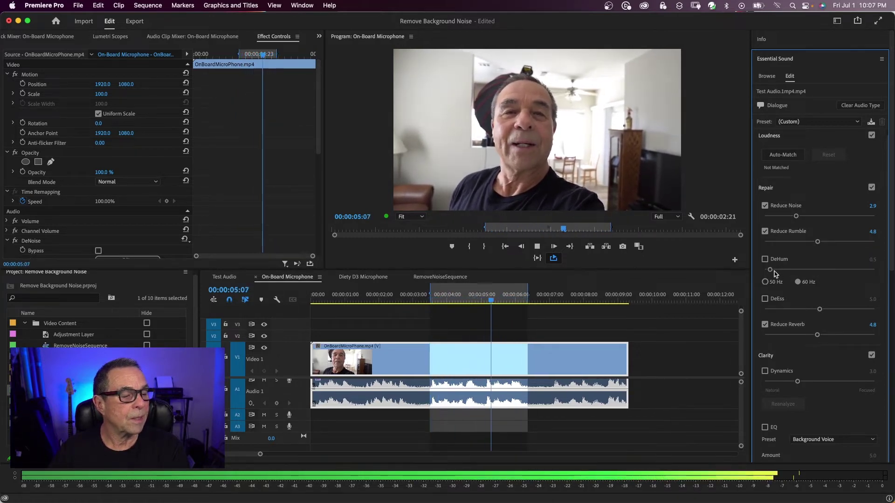
{"action": "key", "text": "space"}
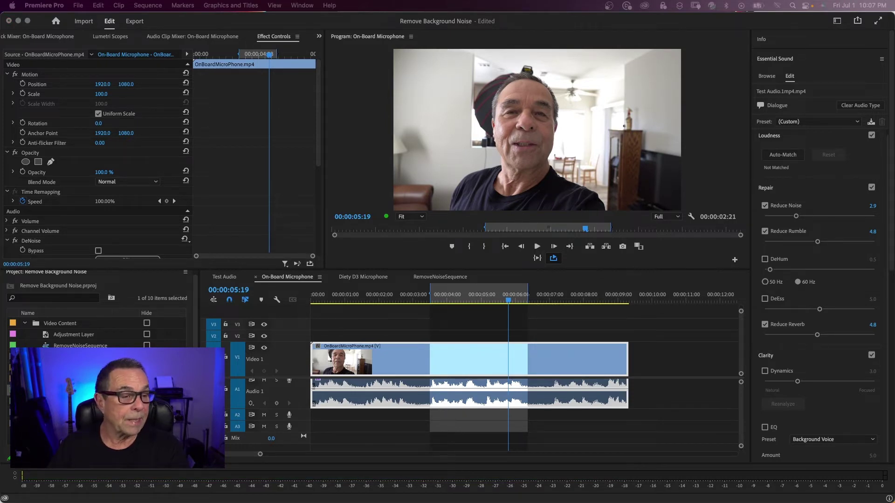
{"action": "scroll", "coordinate": [882, 369], "scroll_direction": "down", "scroll_amount": 5}
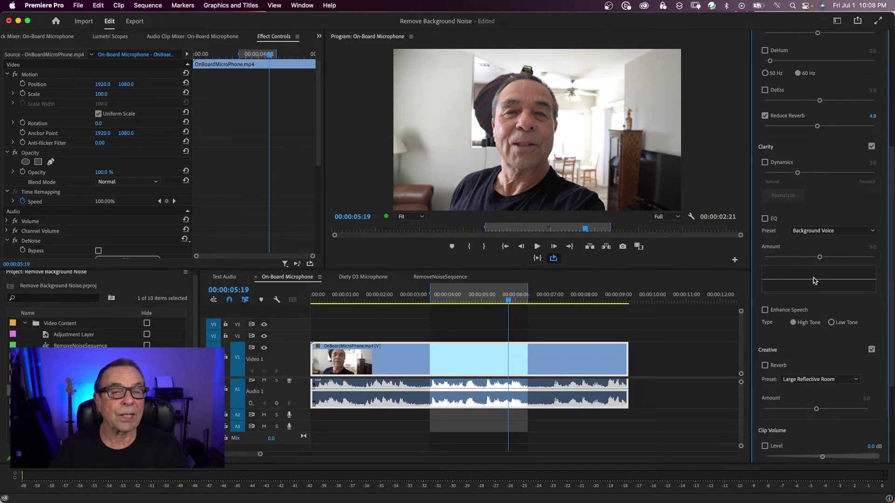
Enable Clarity EQ with the Podcast Voice preset, comparing it off and on during playback
{"action": "left_click", "coordinate": [765, 219]}
{"action": "left_click", "coordinate": [873, 230]}
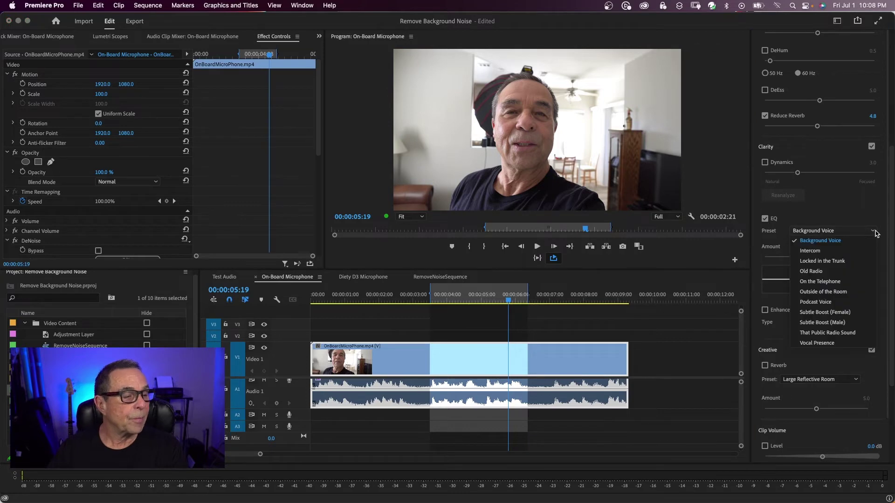
{"action": "left_click", "coordinate": [818, 302]}
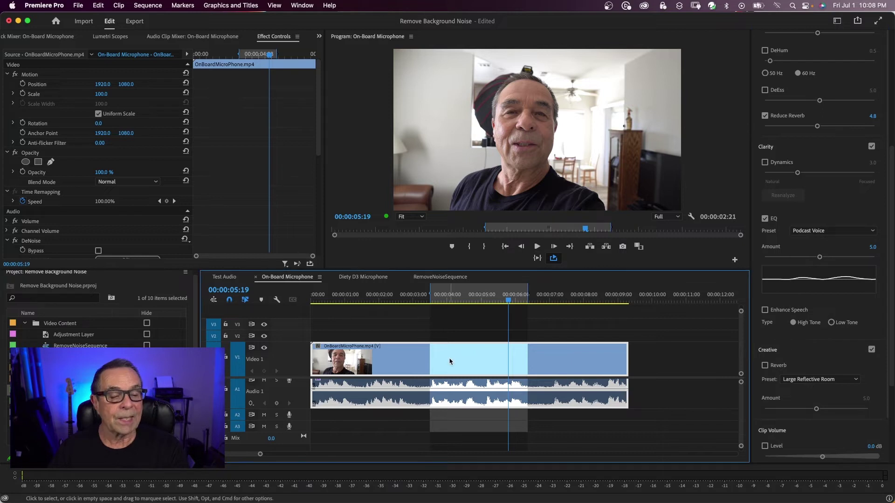
{"action": "key", "text": "space"}
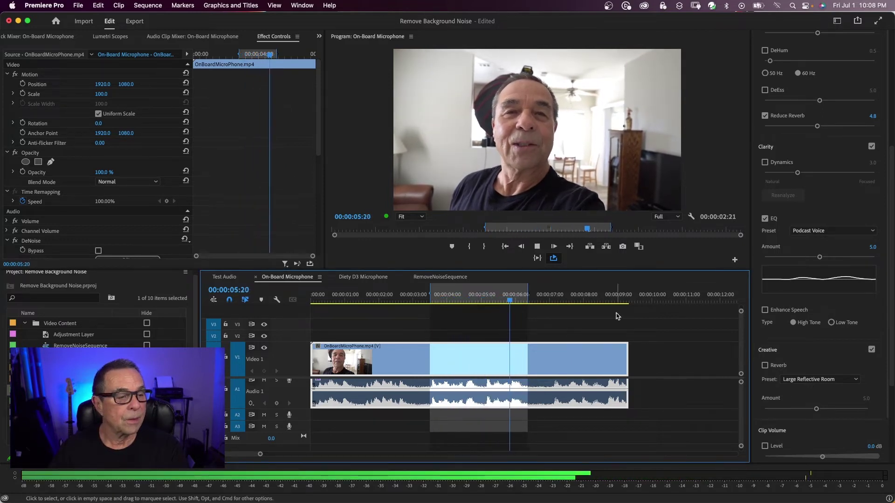
{"action": "left_click", "coordinate": [764, 218]}
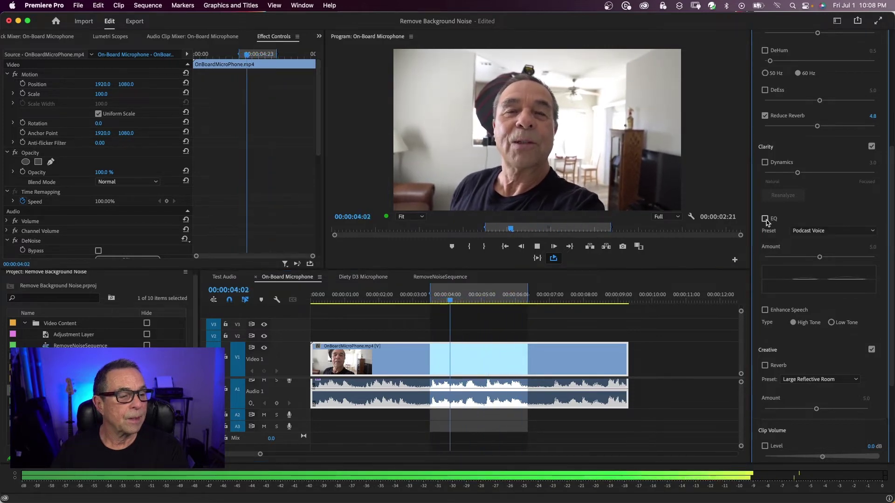
{"action": "left_click", "coordinate": [764, 218]}
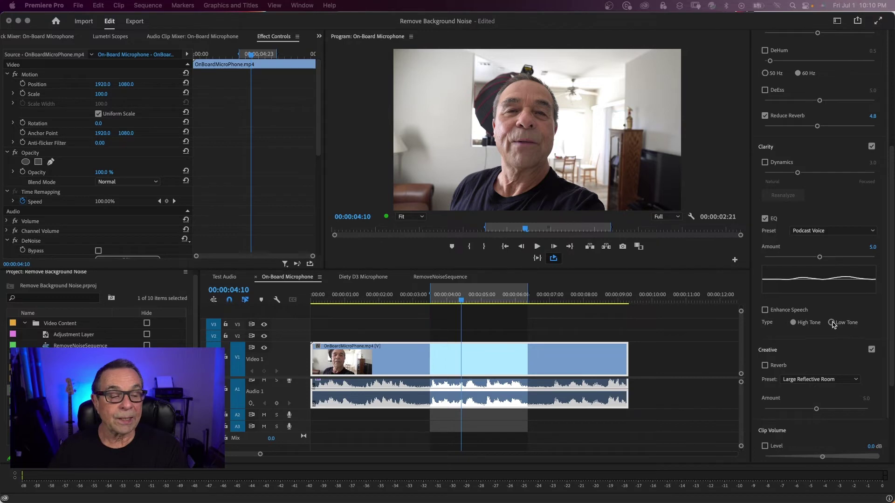
Check Enhance Speech and choose Low Tone while the range plays
{"action": "left_click", "coordinate": [764, 310]}
{"action": "key", "text": "space"}
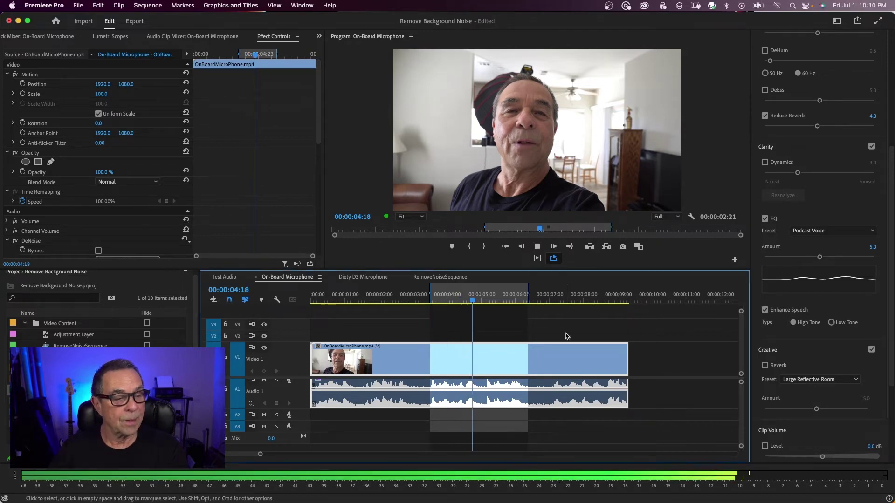
{"action": "left_click", "coordinate": [831, 323]}
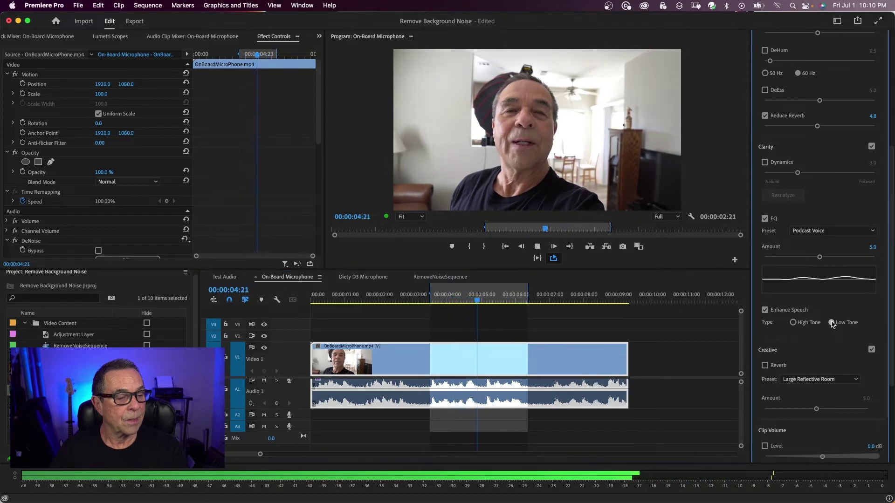
{"action": "key", "text": "space"}
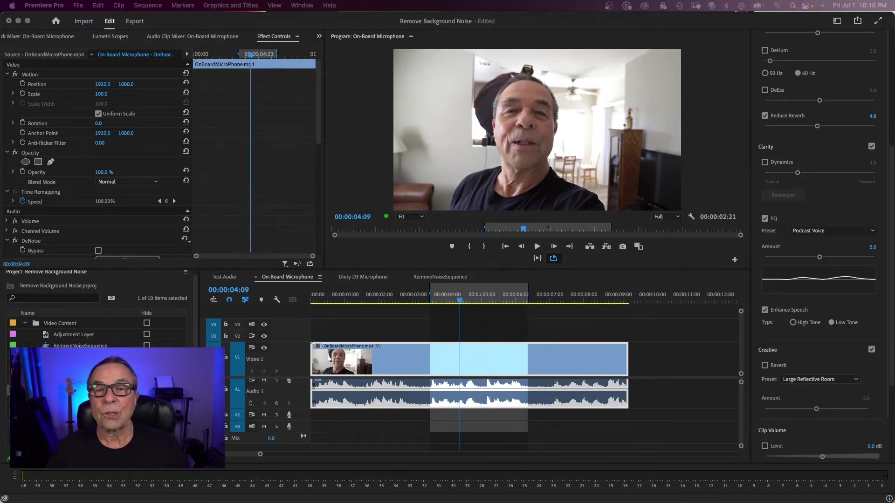
{"action": "scroll", "coordinate": [820, 251], "scroll_direction": "up", "scroll_amount": 10}
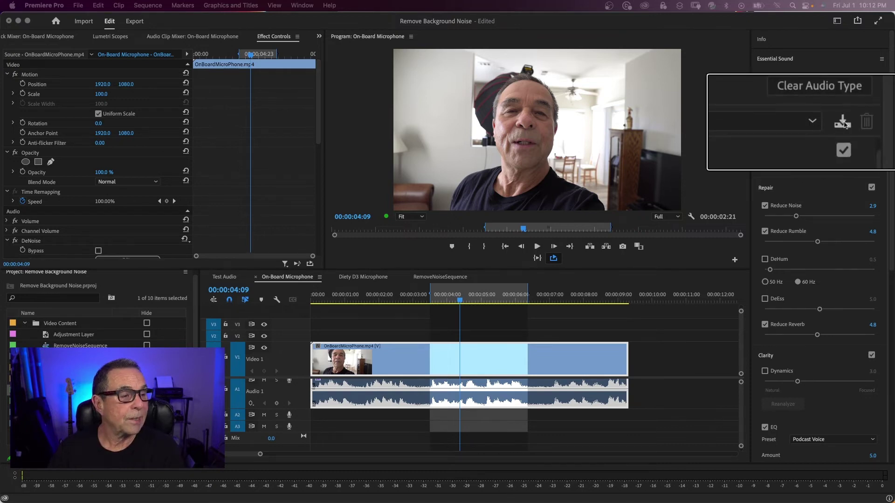
Save the Repair, EQ and Enhance Speech settings as a preset named 'Demo Preset'
{"action": "left_click", "coordinate": [871, 121]}
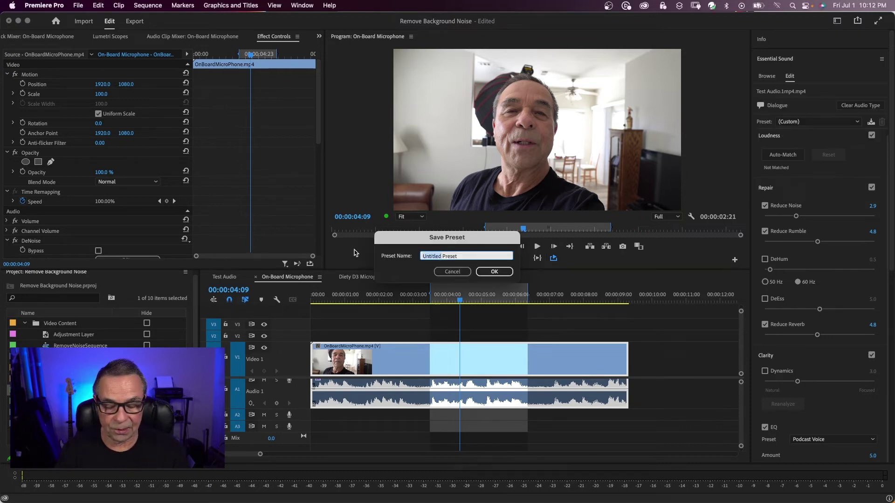
{"action": "type", "text": "Demo"}
{"action": "left_click", "coordinate": [496, 270]}
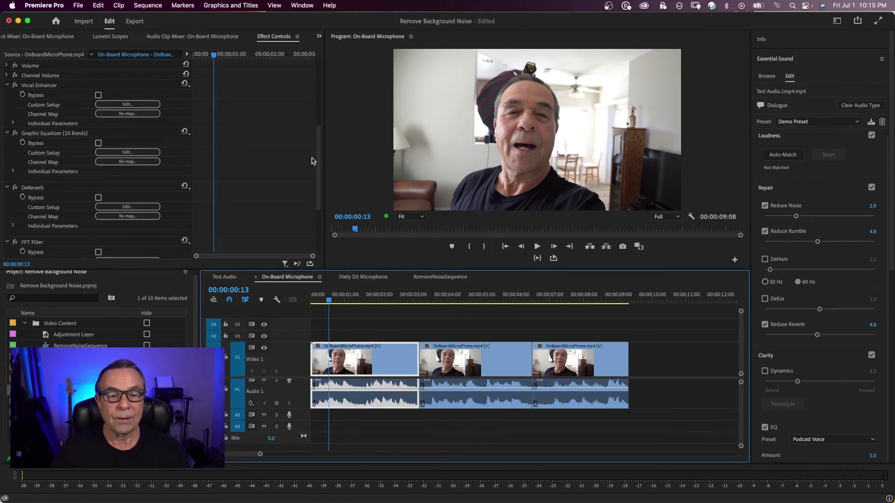
Select the second OnBoardMicroPhone clip on V1 to show its default Essential Sound settings
{"action": "left_click_drag", "start_coordinate": [317, 163], "coordinate": [311, 195]}
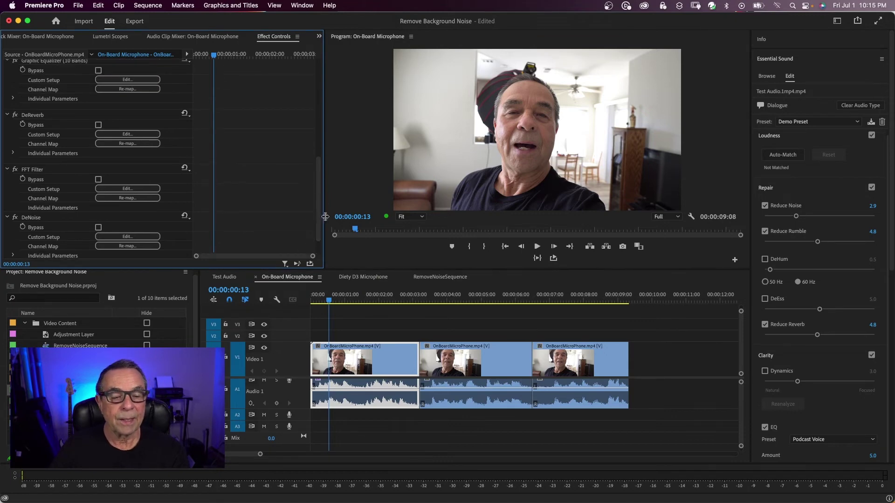
{"action": "left_click", "coordinate": [473, 344]}
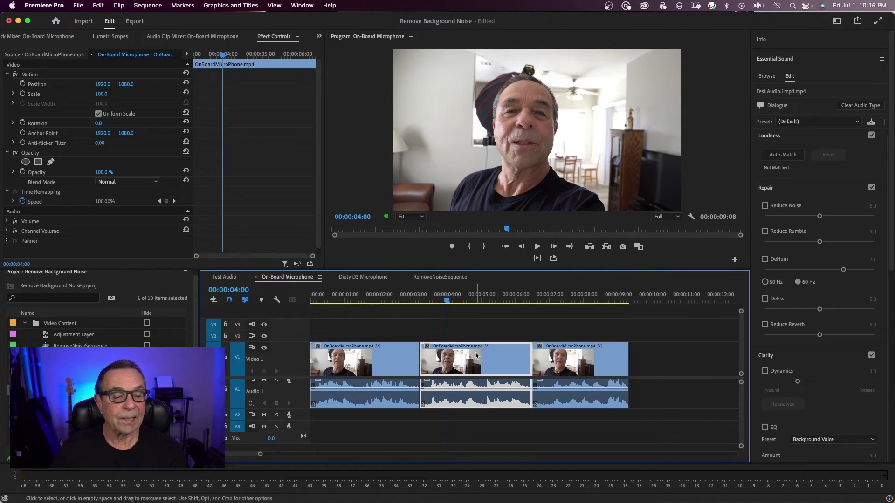
Apply Demo Preset to the second clip from the Essential Sound Preset list
{"action": "left_click", "coordinate": [858, 122]}
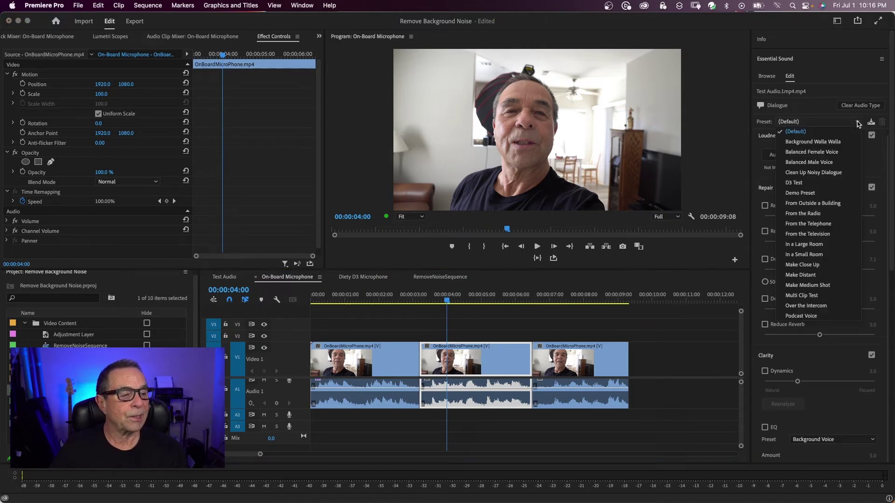
{"action": "left_click", "coordinate": [800, 192]}
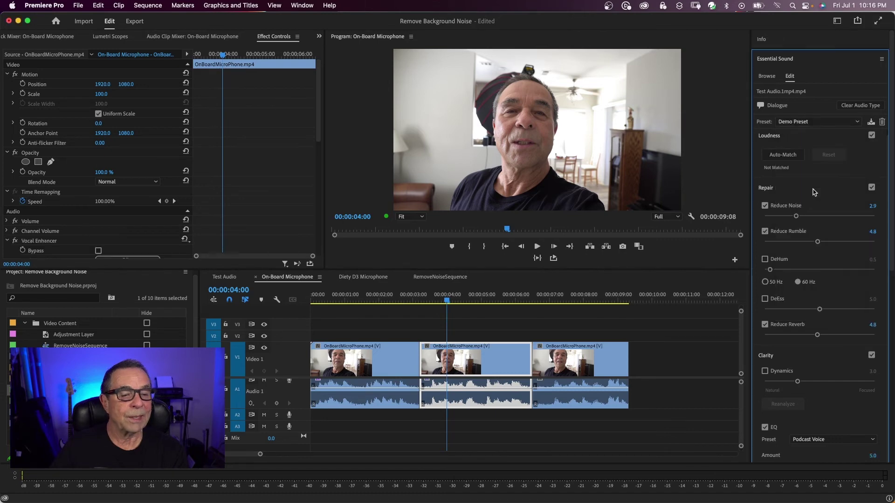
{"action": "left_click_drag", "start_coordinate": [316, 128], "coordinate": [316, 170]}
{"action": "scroll", "coordinate": [35, 135], "scroll_direction": "down", "scroll_amount": 5}
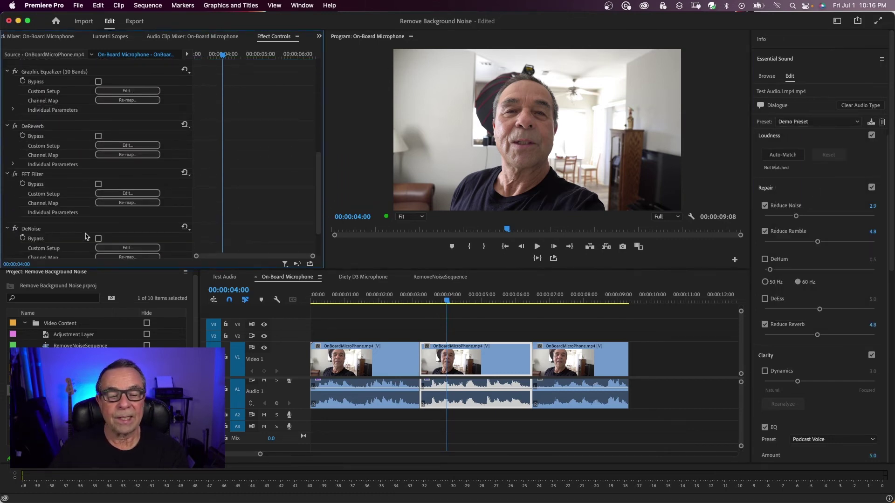
Apply Demo Preset to the third clip, then reselect the first clip to check its effects
{"action": "left_click_drag", "start_coordinate": [446, 302], "coordinate": [546, 302]}
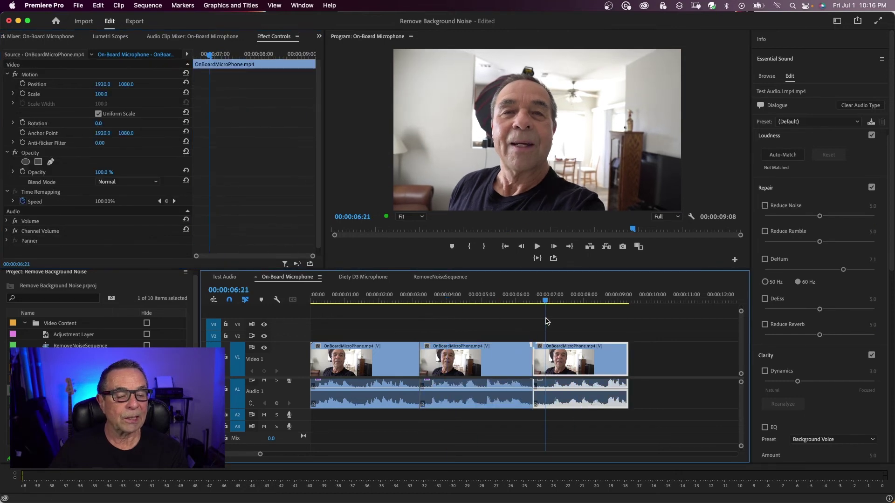
{"action": "left_click", "coordinate": [566, 358]}
{"action": "left_click", "coordinate": [844, 125]}
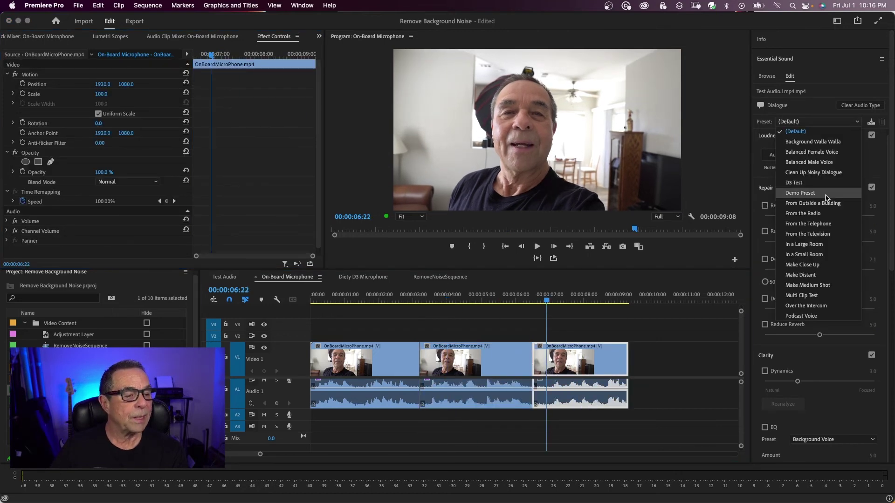
{"action": "left_click", "coordinate": [827, 197]}
{"action": "left_click", "coordinate": [585, 355]}
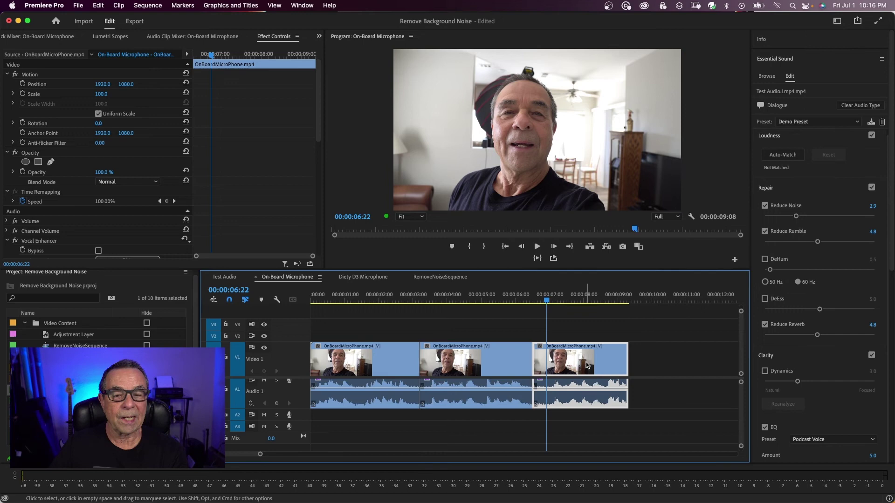
{"action": "left_click", "coordinate": [342, 299]}
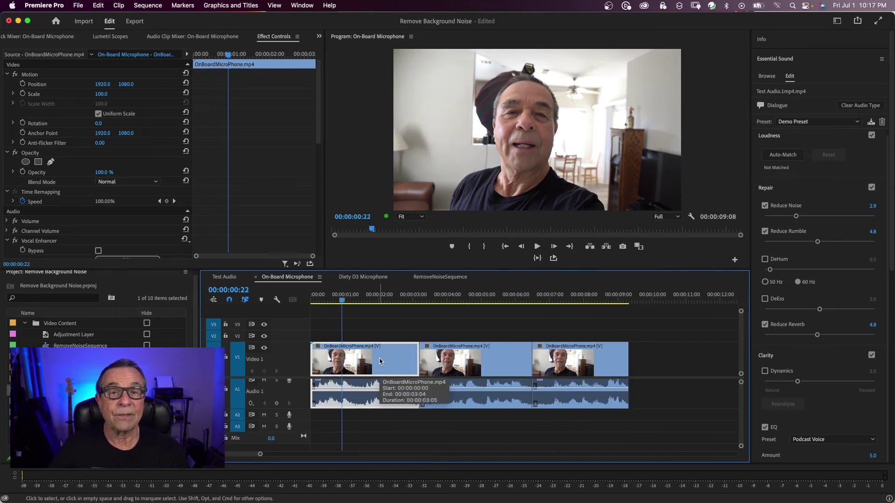
{"action": "scroll", "coordinate": [203, 182], "scroll_direction": "down", "scroll_amount": 10}
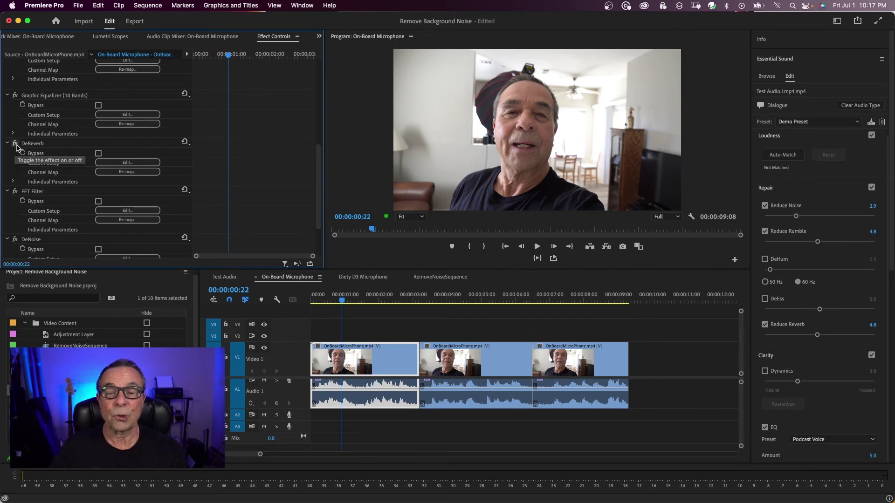
{"action": "left_click", "coordinate": [128, 162]}
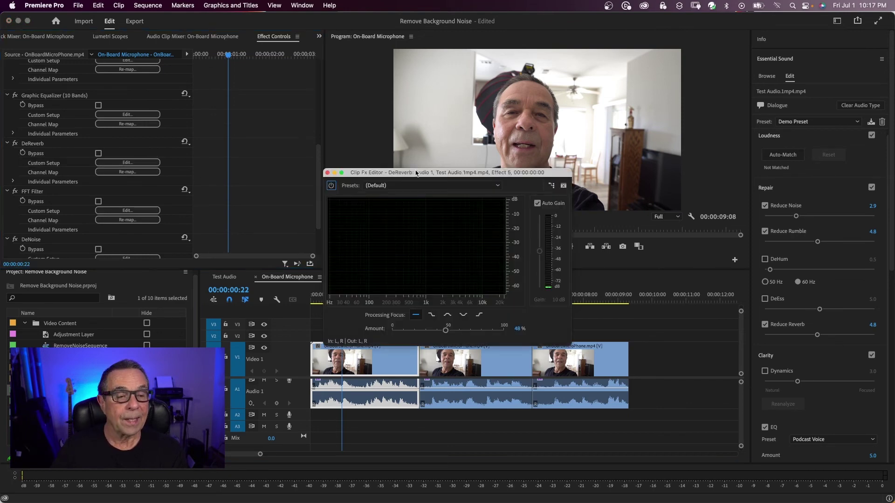
{"action": "left_click_drag", "start_coordinate": [418, 171], "coordinate": [391, 153]}
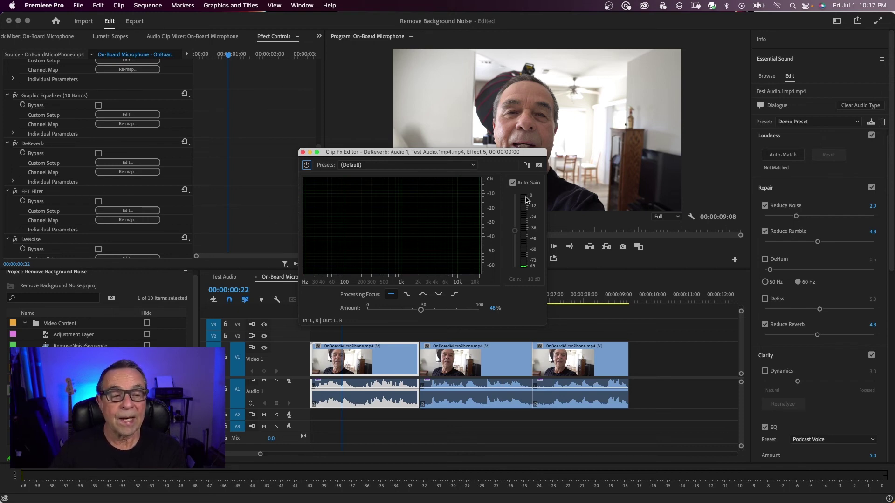
{"action": "left_click", "coordinate": [302, 152]}
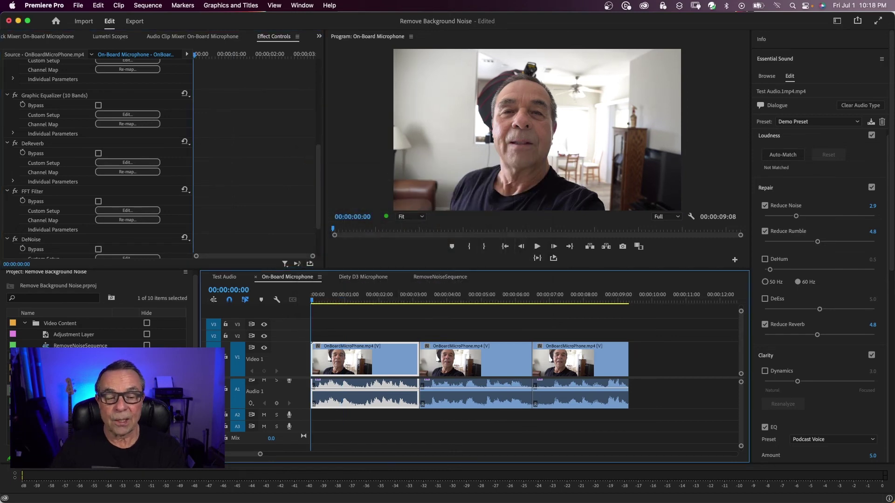